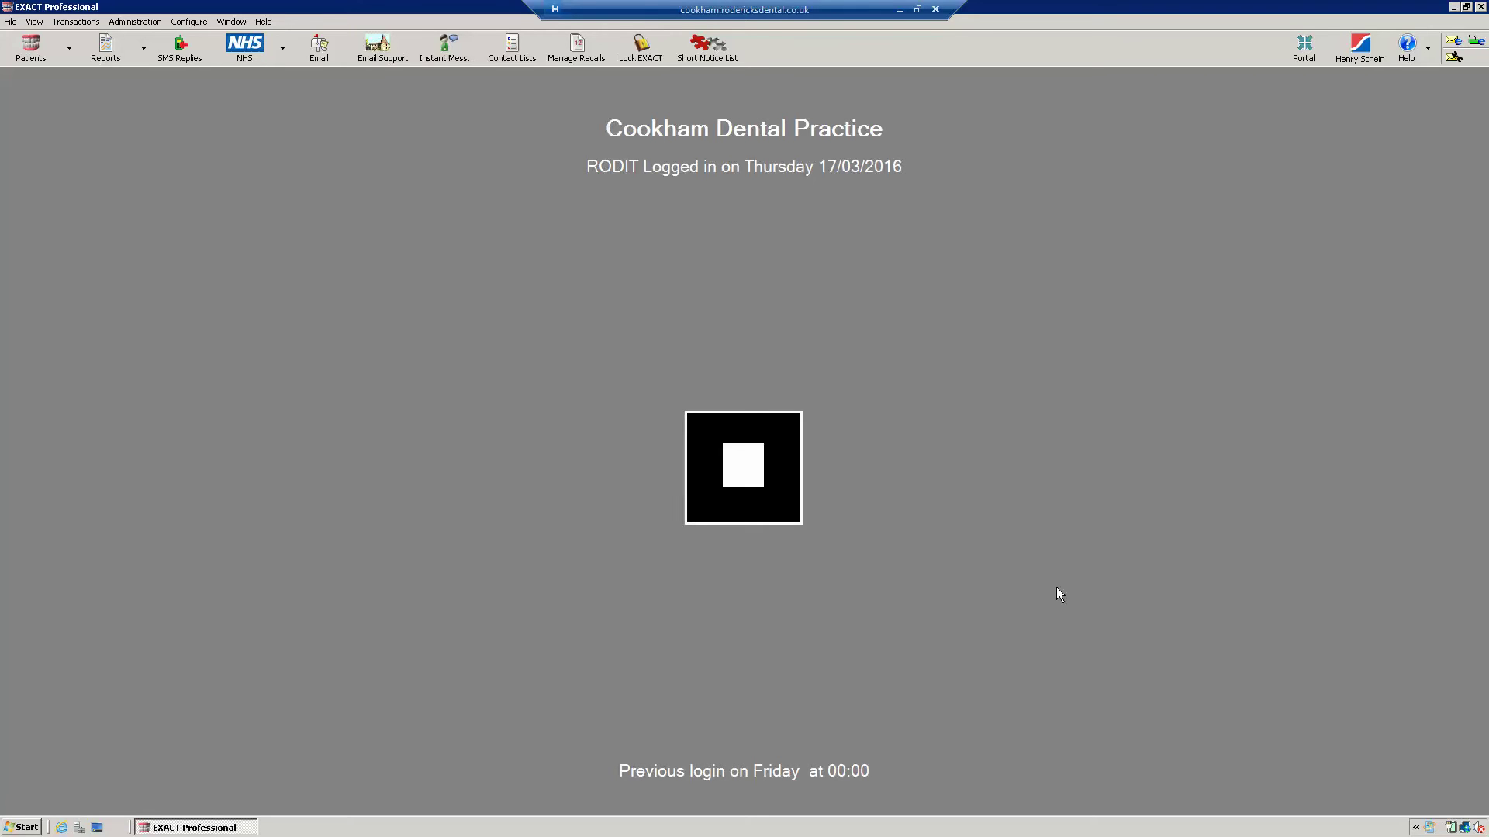
# - Bring up the Configure menu to reach the Online Appointments booking setup
pyautogui.click(189, 21)
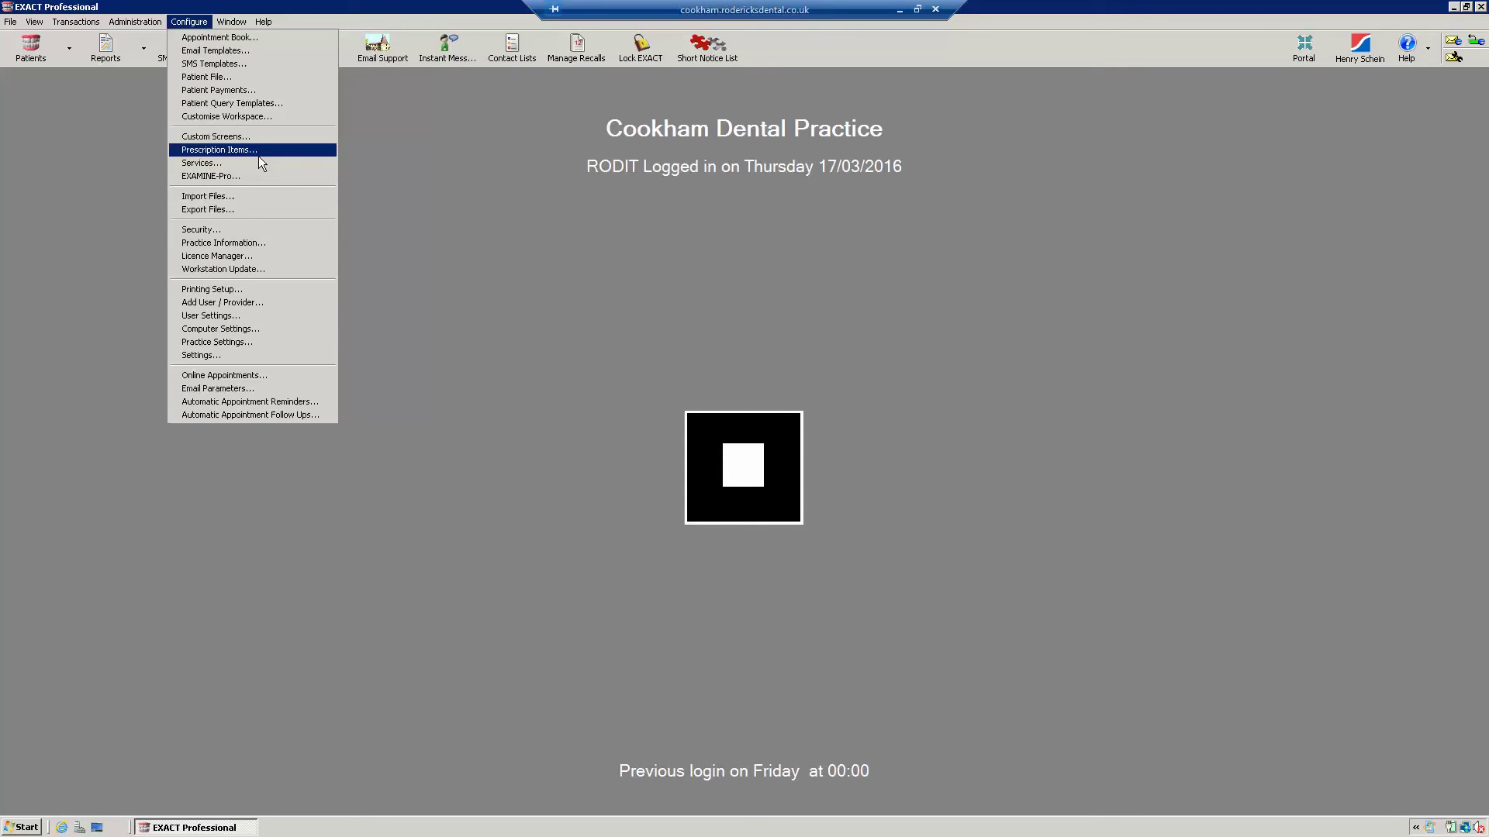
# - Permanently delete the DENTIST row from Online Appointments' New Patient provider list, confirming with Yes
pyautogui.click(223, 375)
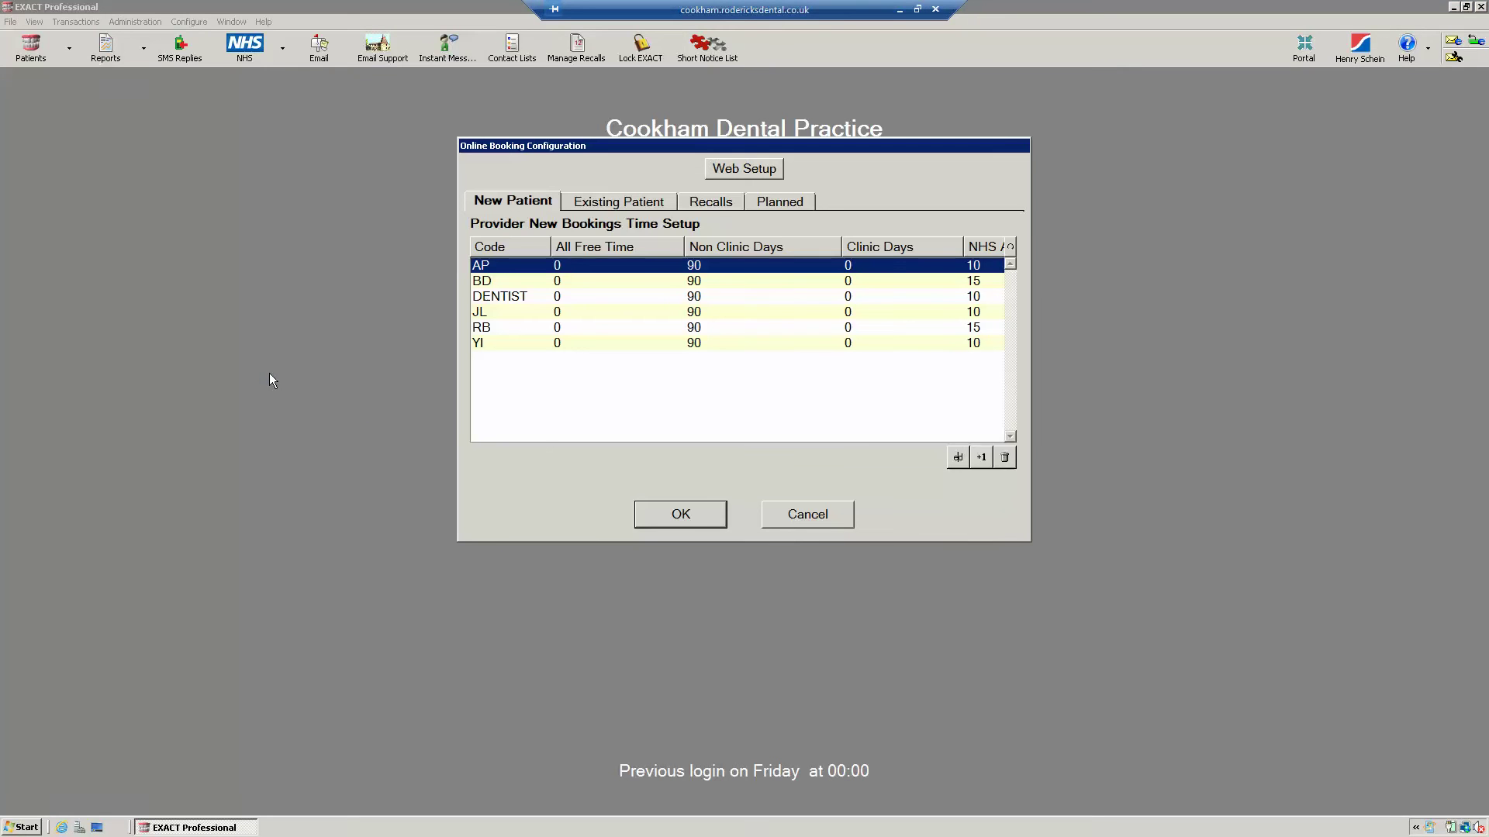
pyautogui.click(533, 297)
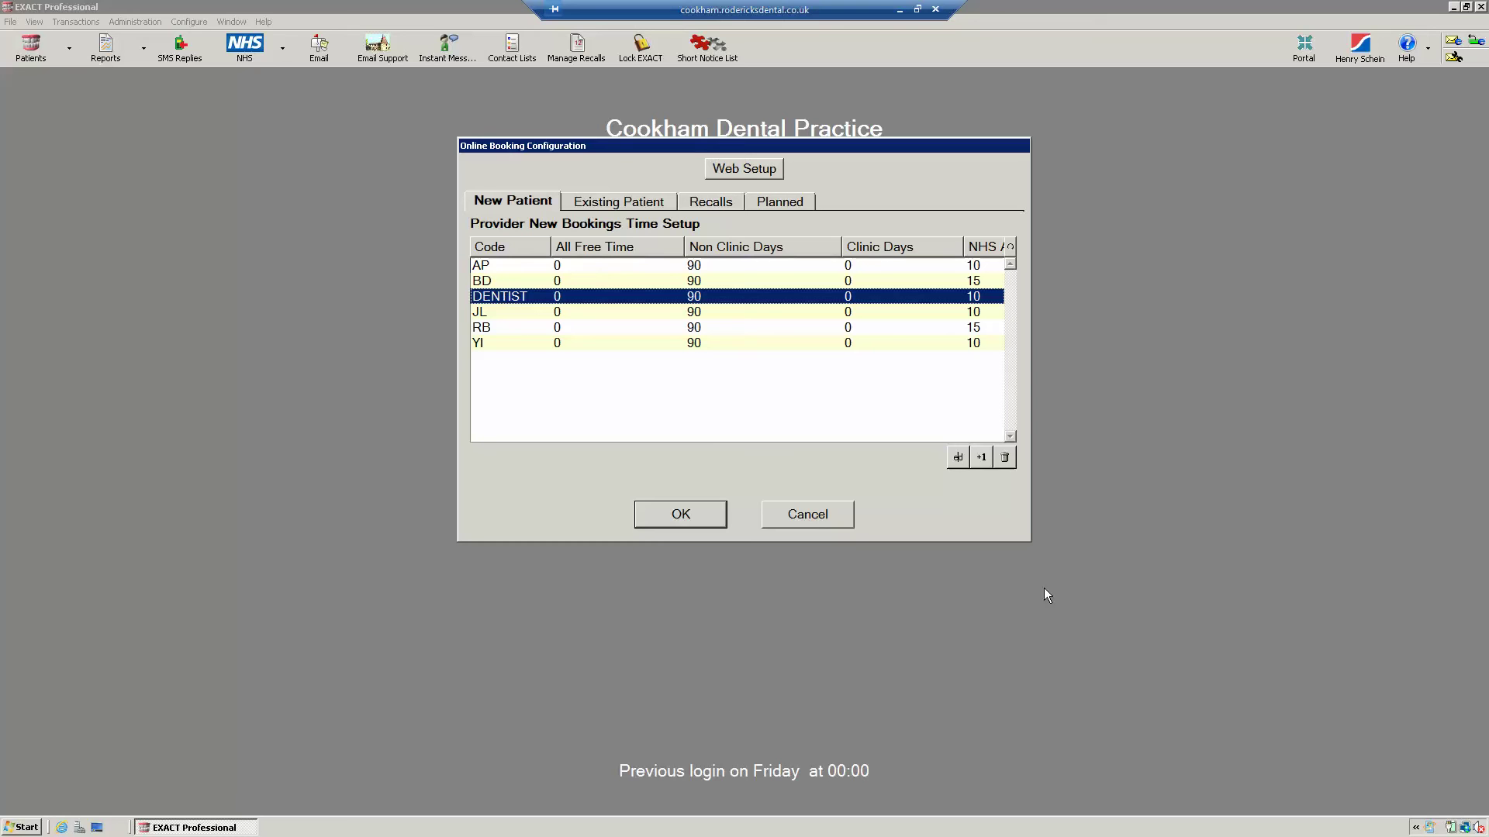
pyautogui.click(1009, 461)
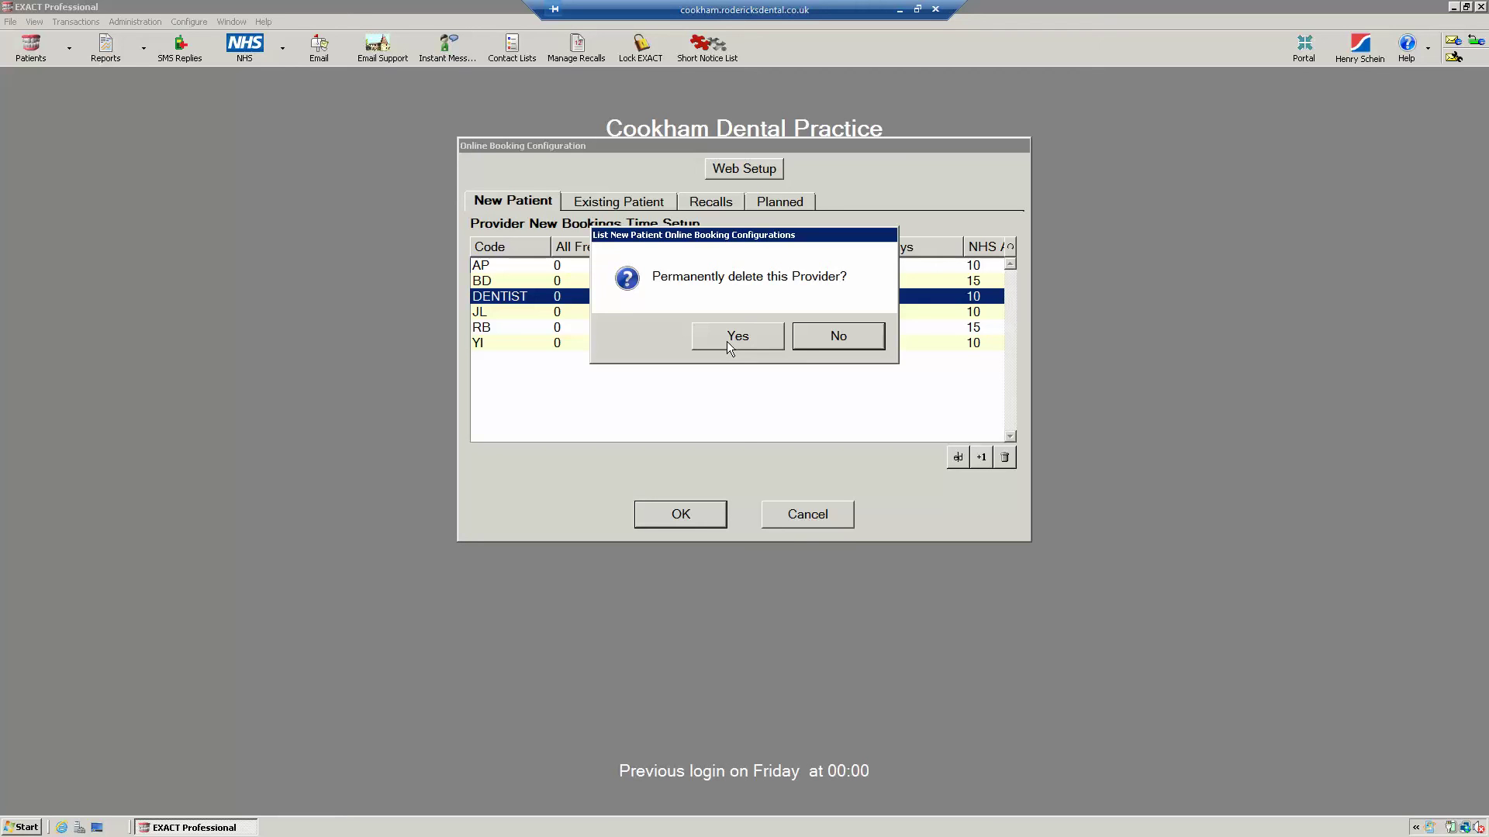
pyautogui.click(738, 336)
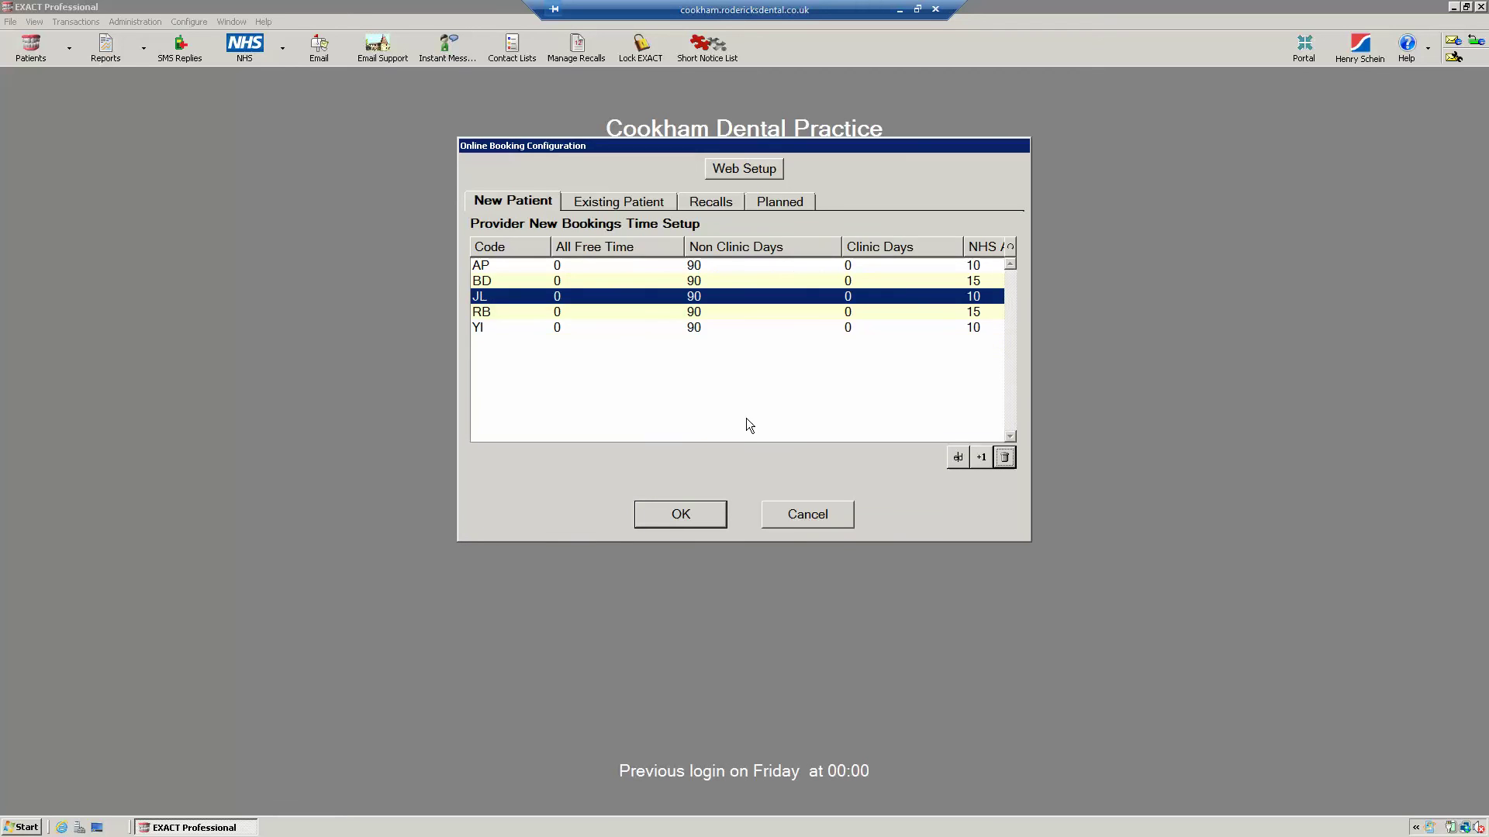